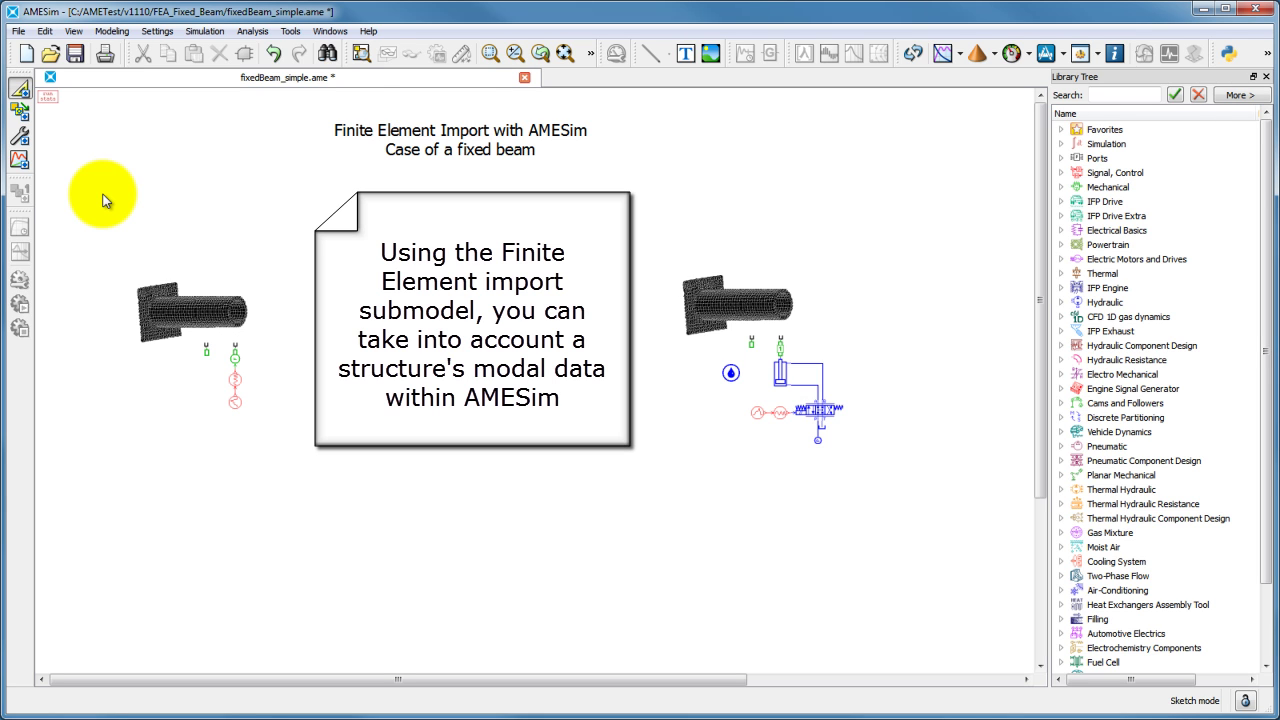
- Put the fixedBeam_simple model into Simulation mode so its 40 s run completes
click(19, 158)
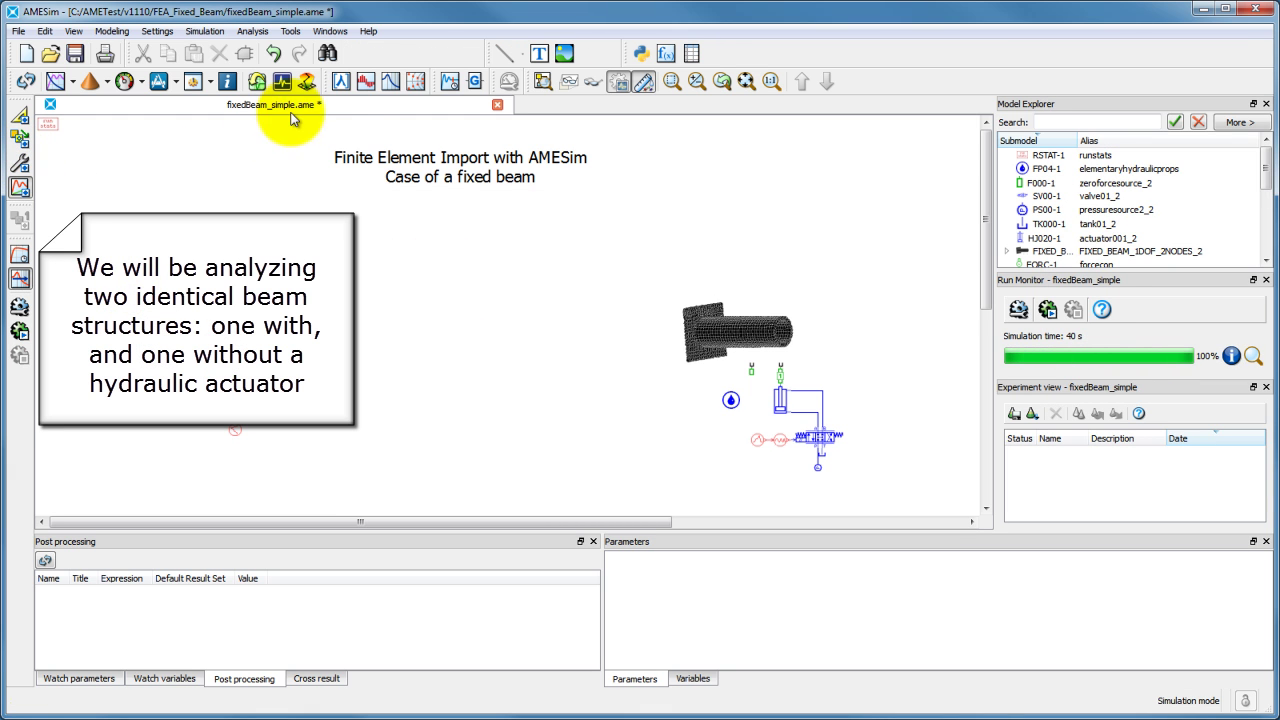
- Show the beam's eigenvalue table listing modes at 8.94, 27.41, 52.77, 62.72 and 80 Hz
click(341, 81)
drag(633, 182, 1056, 214)
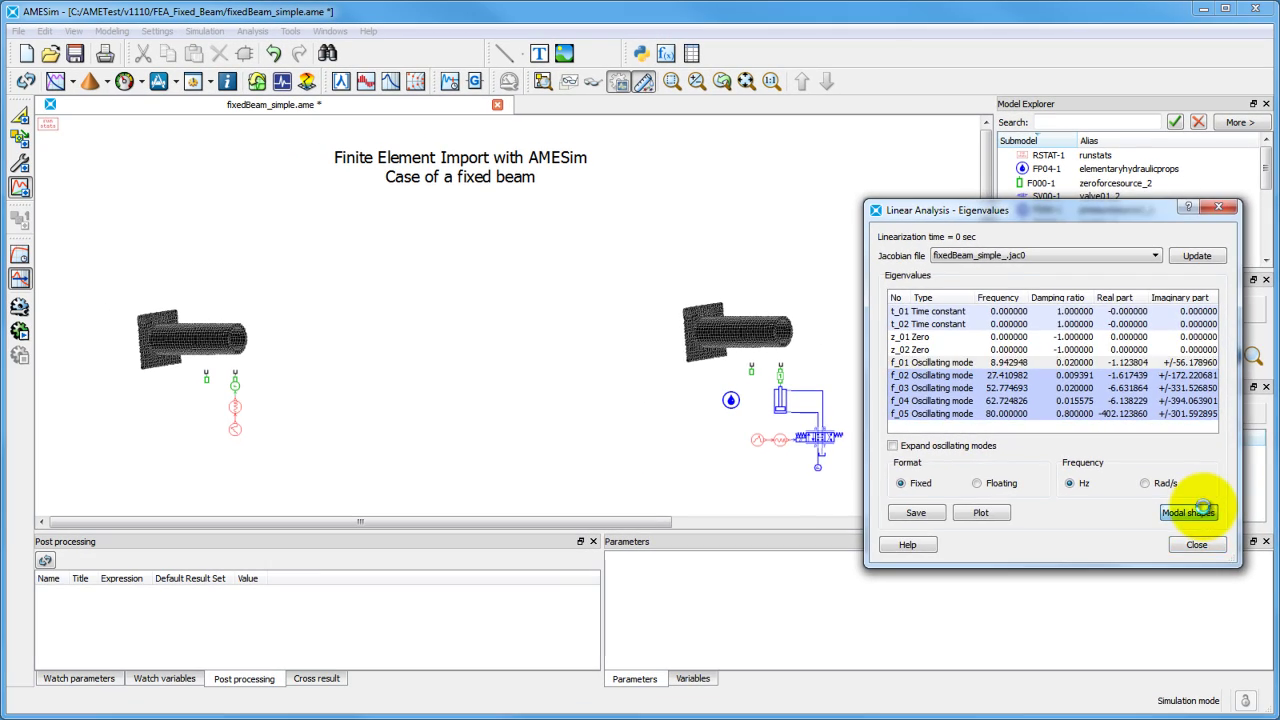
- Plot and animate the 8.94 Hz modal shapes for all four observed displacements
click(1188, 547)
drag(1040, 353, 903, 412)
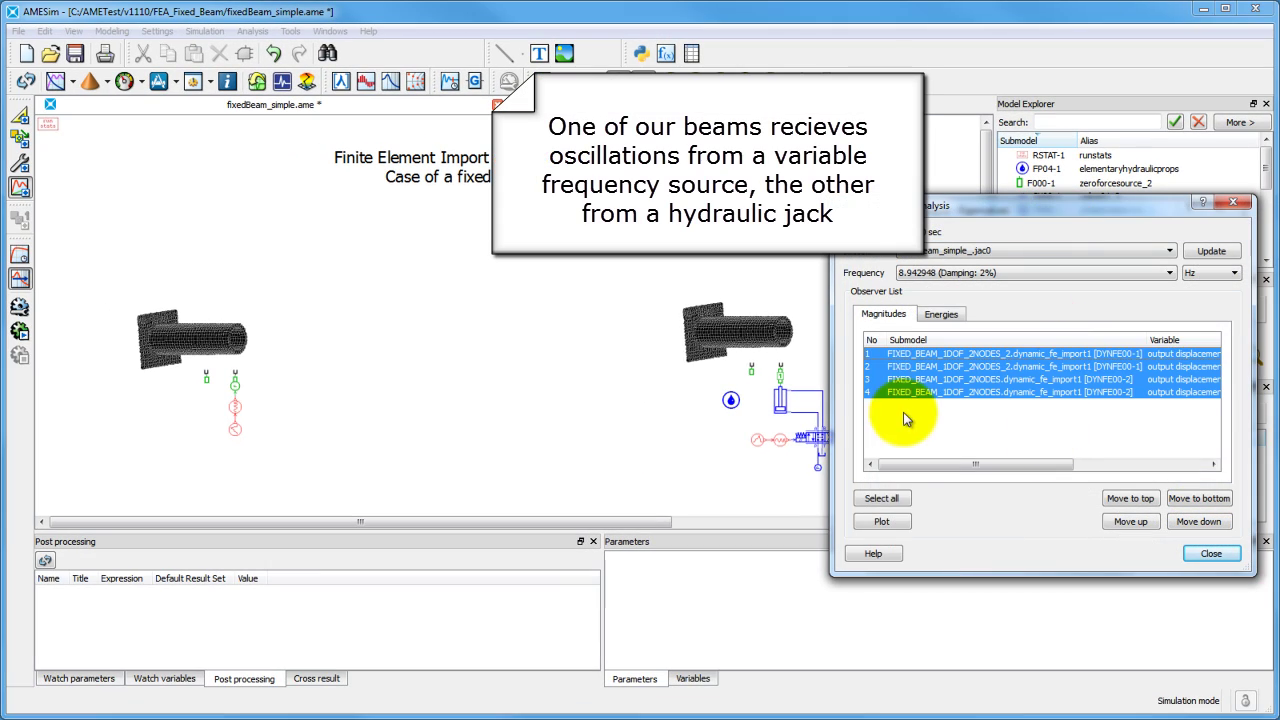
click(882, 522)
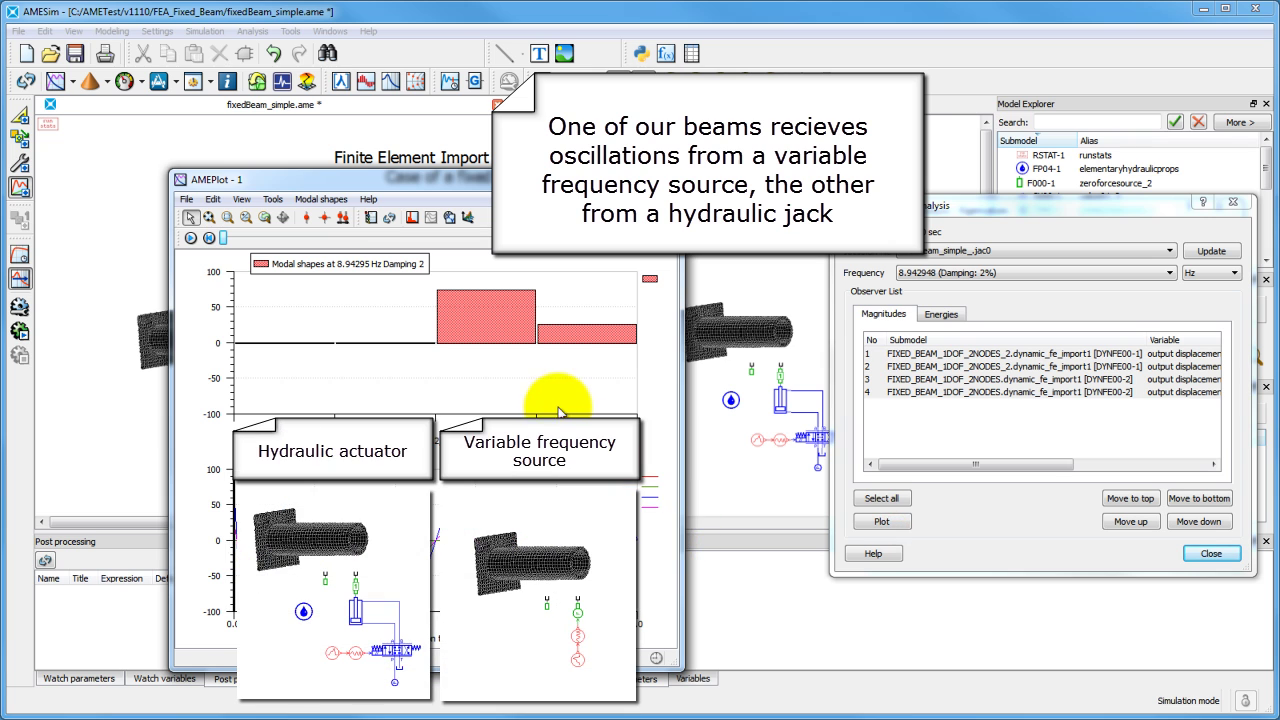
click(198, 240)
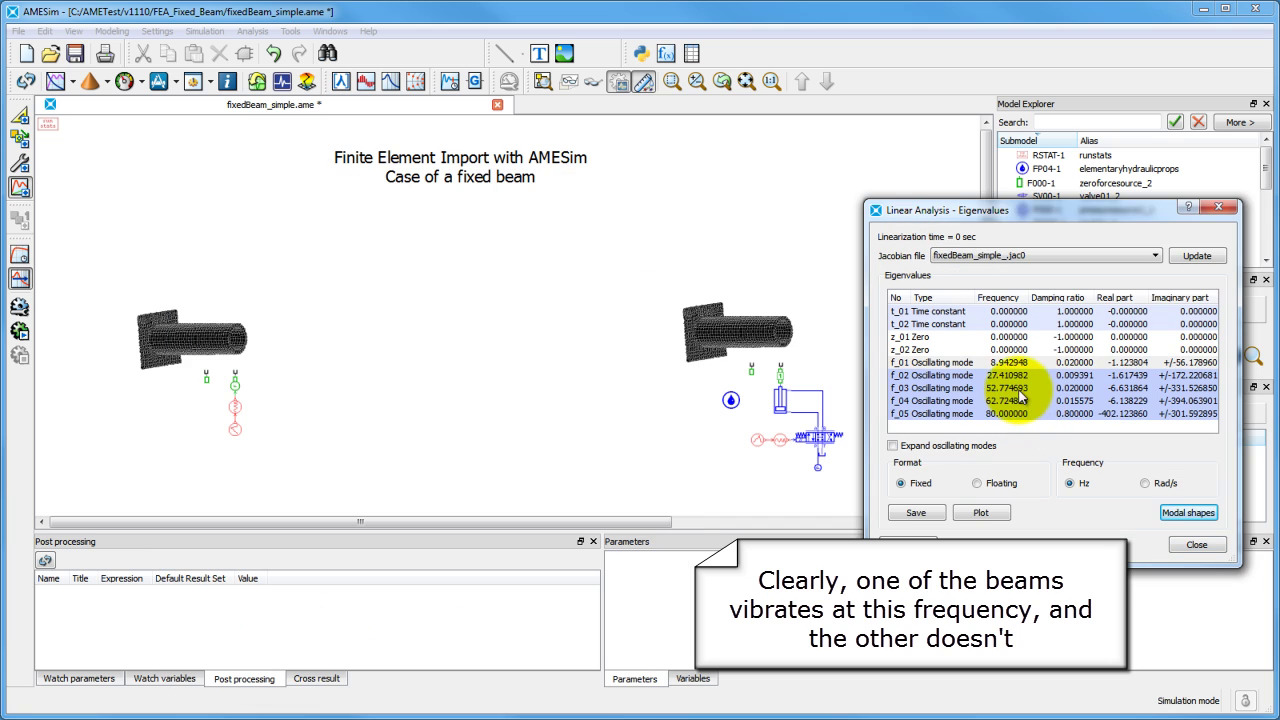
- Plot and animate the modal shapes of the 52.77 Hz mode
click(1010, 388)
click(1167, 514)
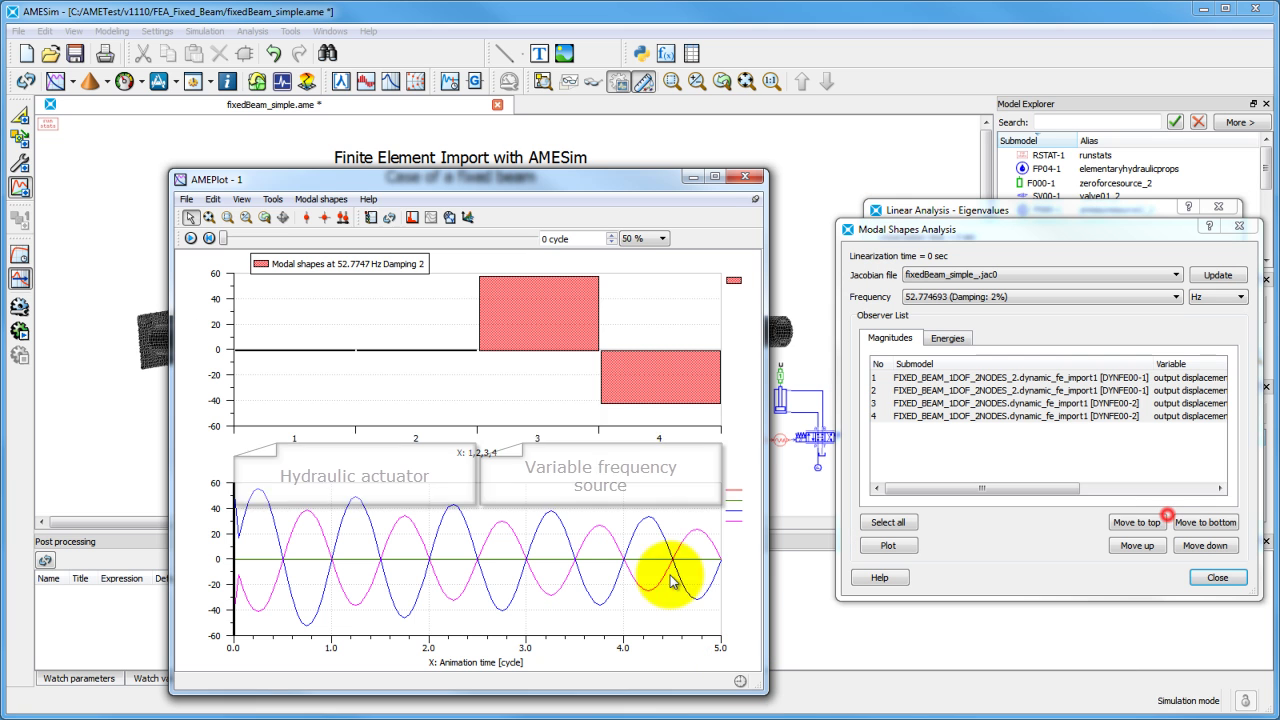
click(191, 239)
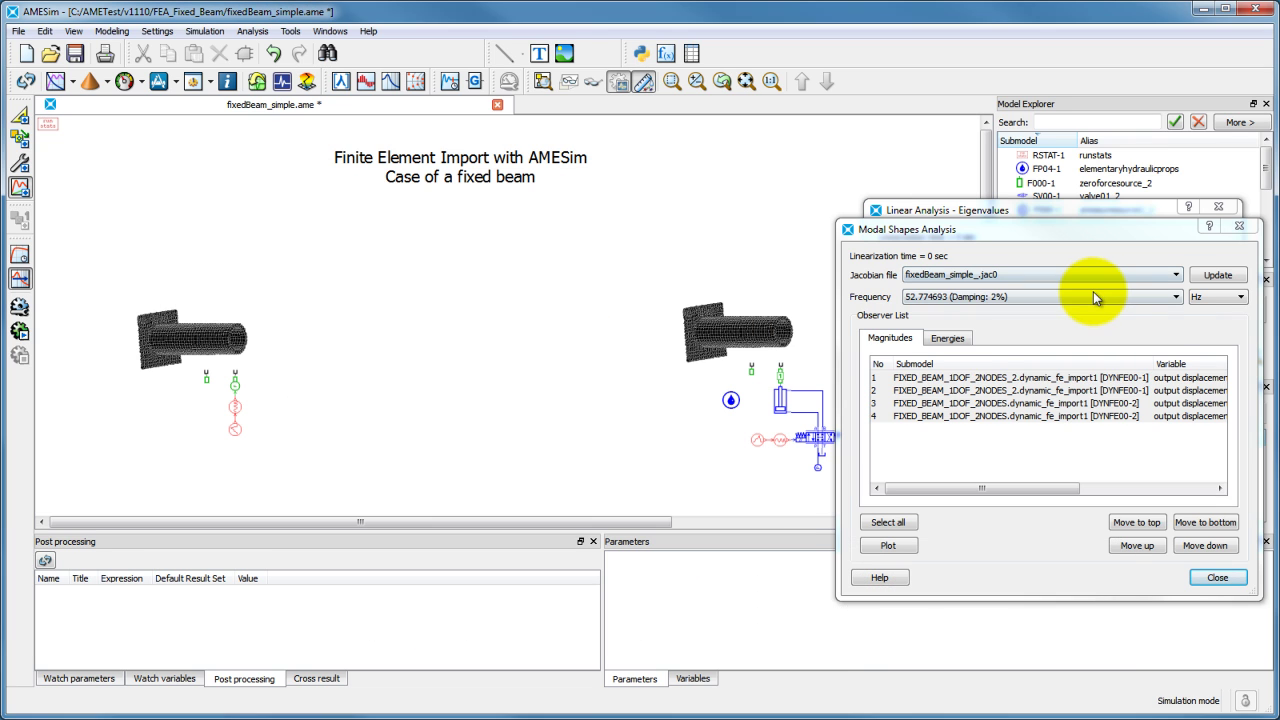
click(1093, 293)
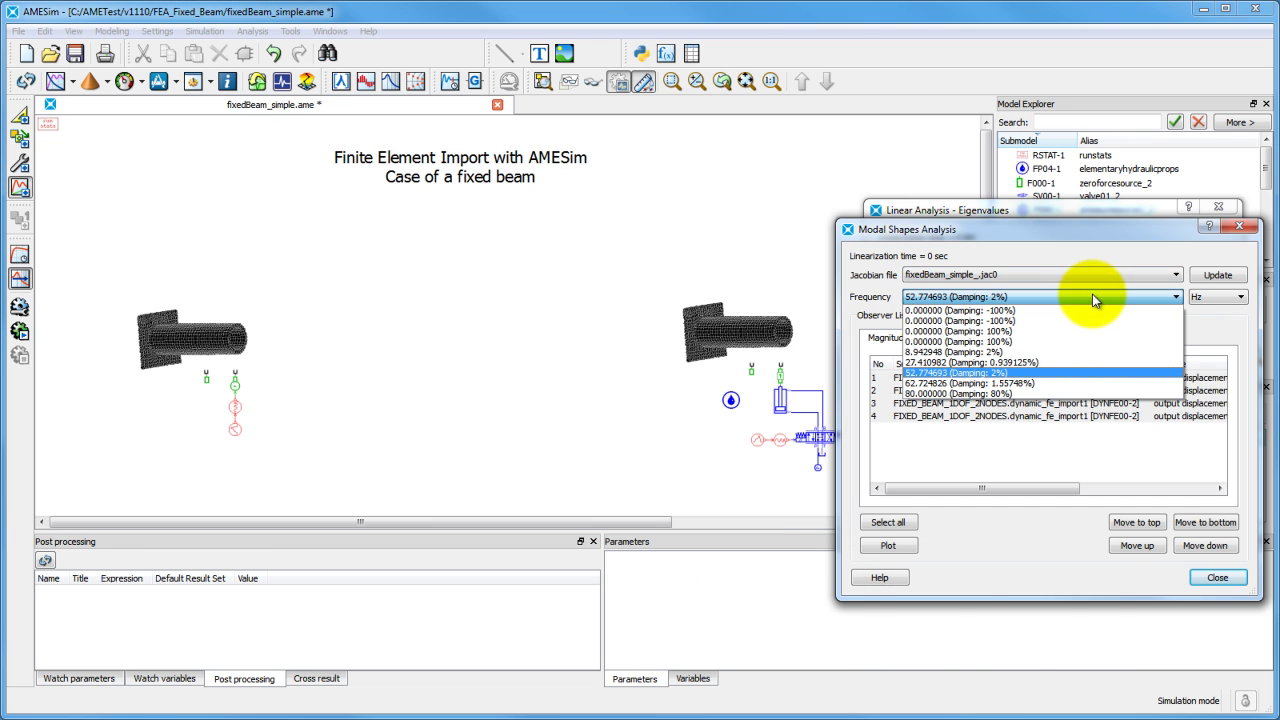
- Plot and animate the beam's modal shapes at 27.41 Hz, then at 62.72 Hz
click(1072, 362)
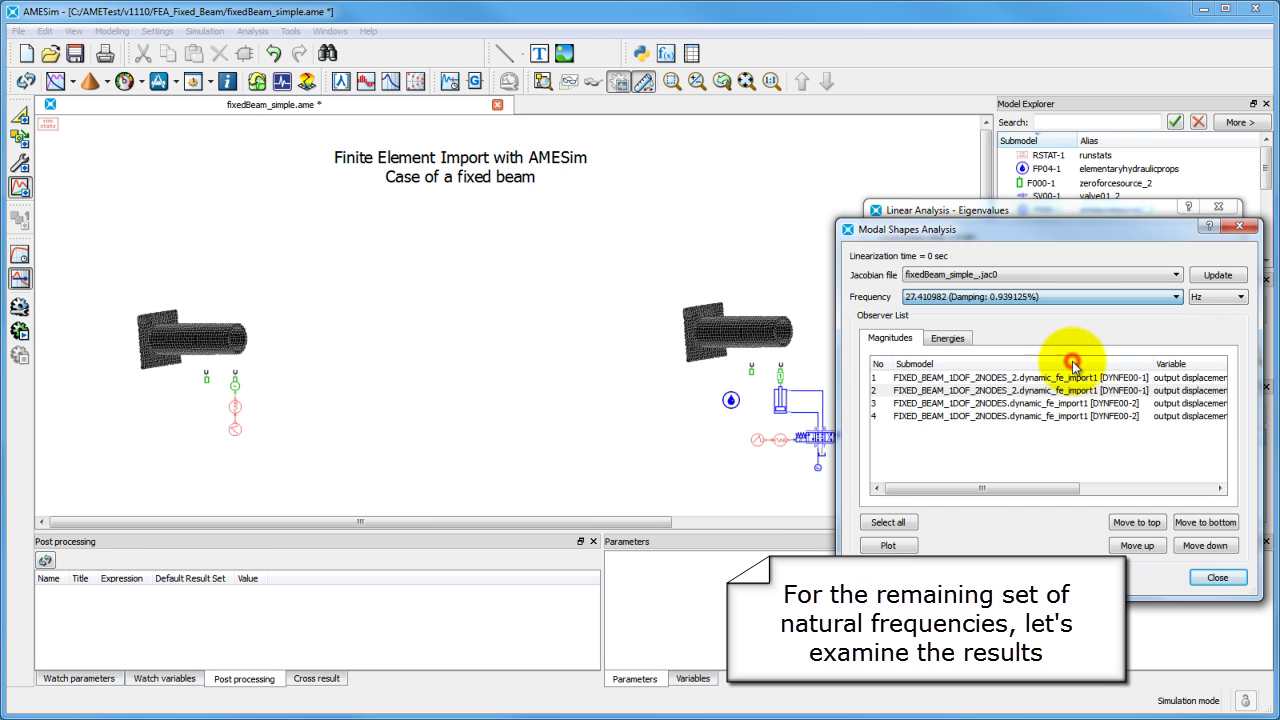
click(888, 522)
click(888, 545)
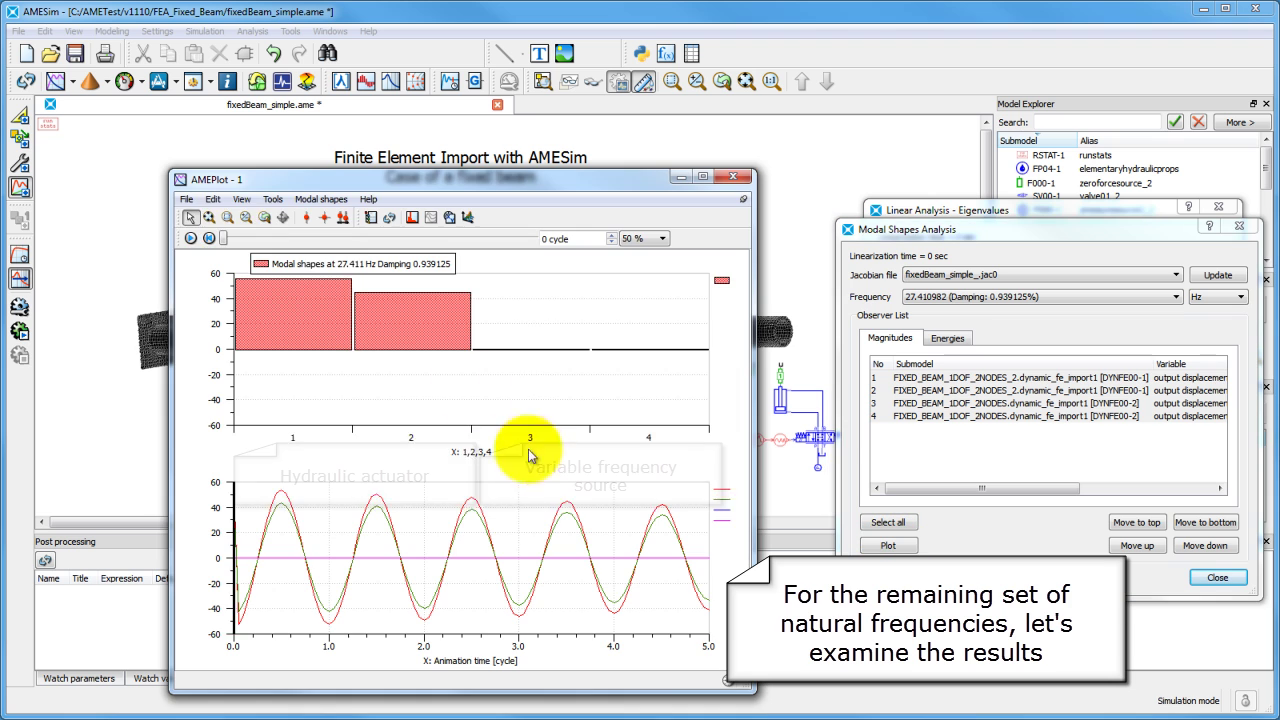
click(191, 239)
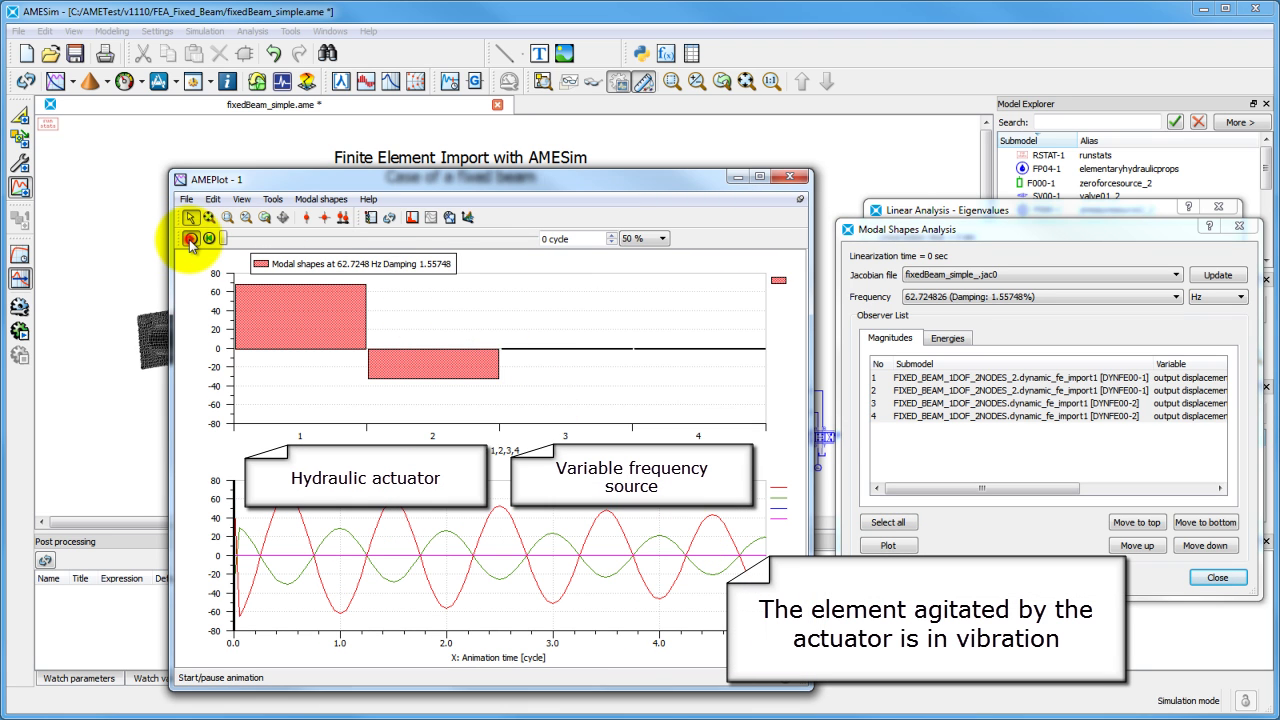
click(191, 241)
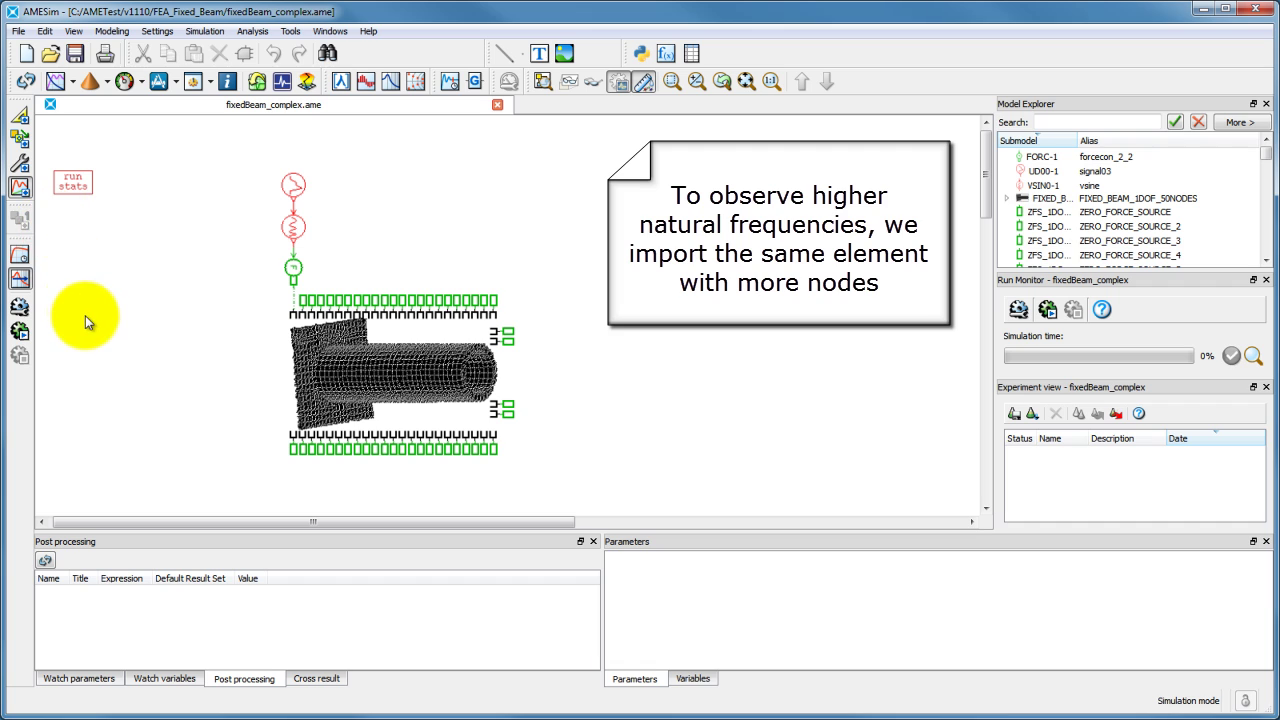
- Run the 10 s fixedBeam_complex simulation and plot the vsine source output over time
click(22, 334)
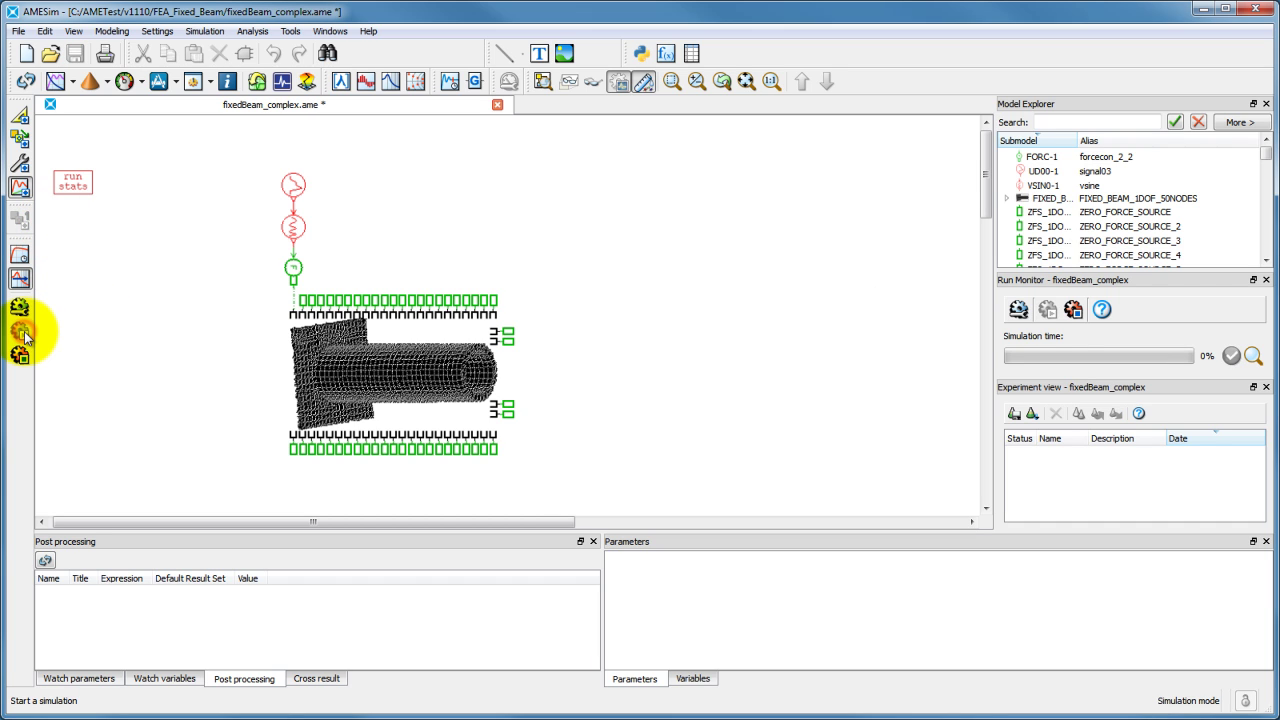
click(293, 228)
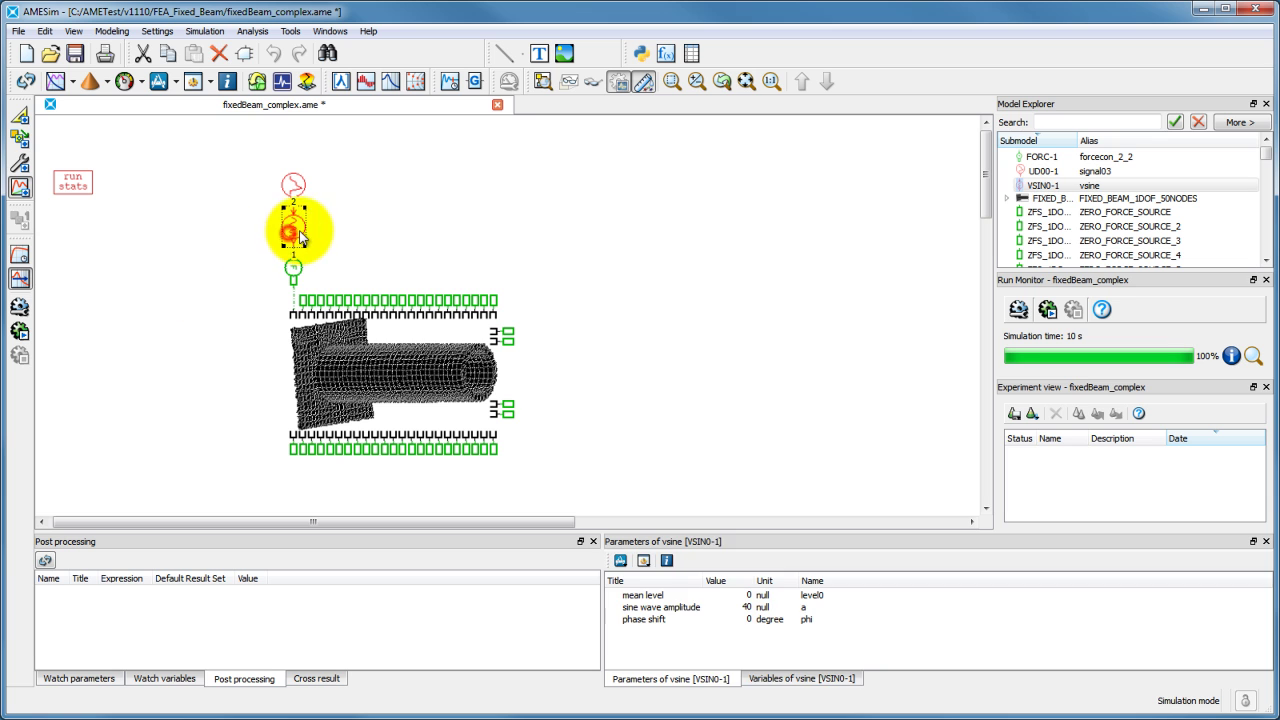
click(780, 676)
click(693, 597)
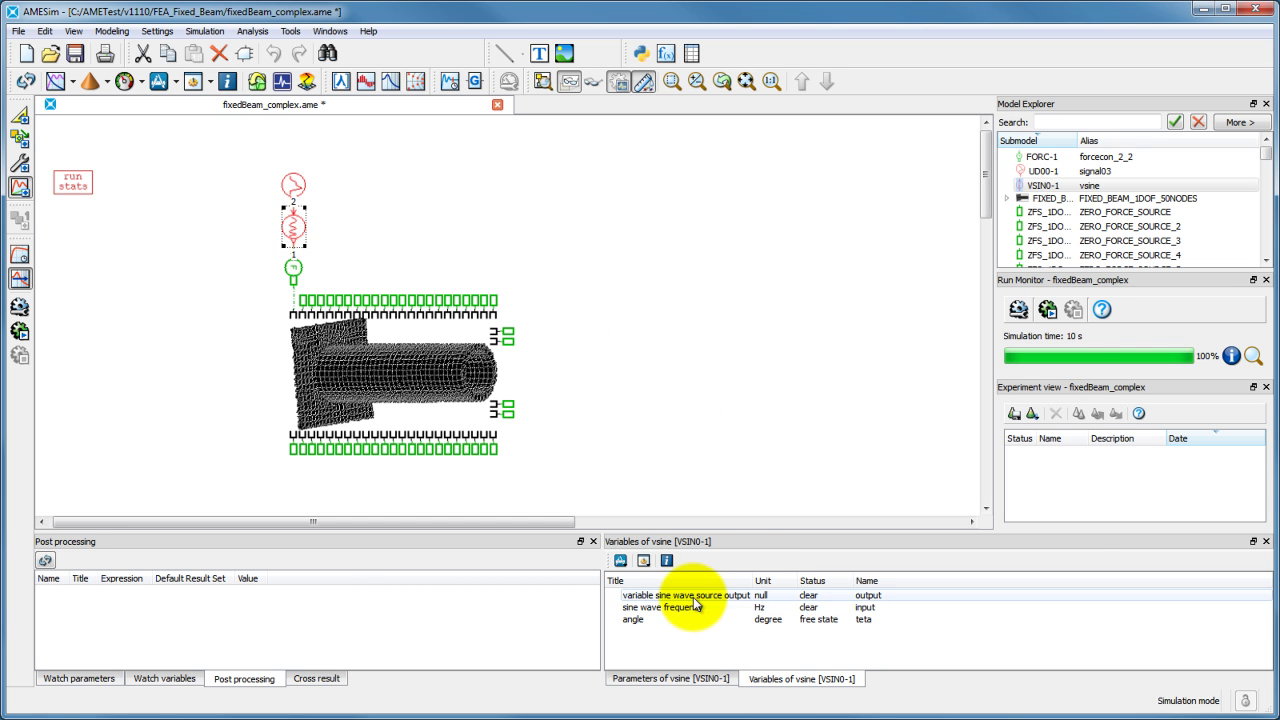
drag(693, 597, 700, 392)
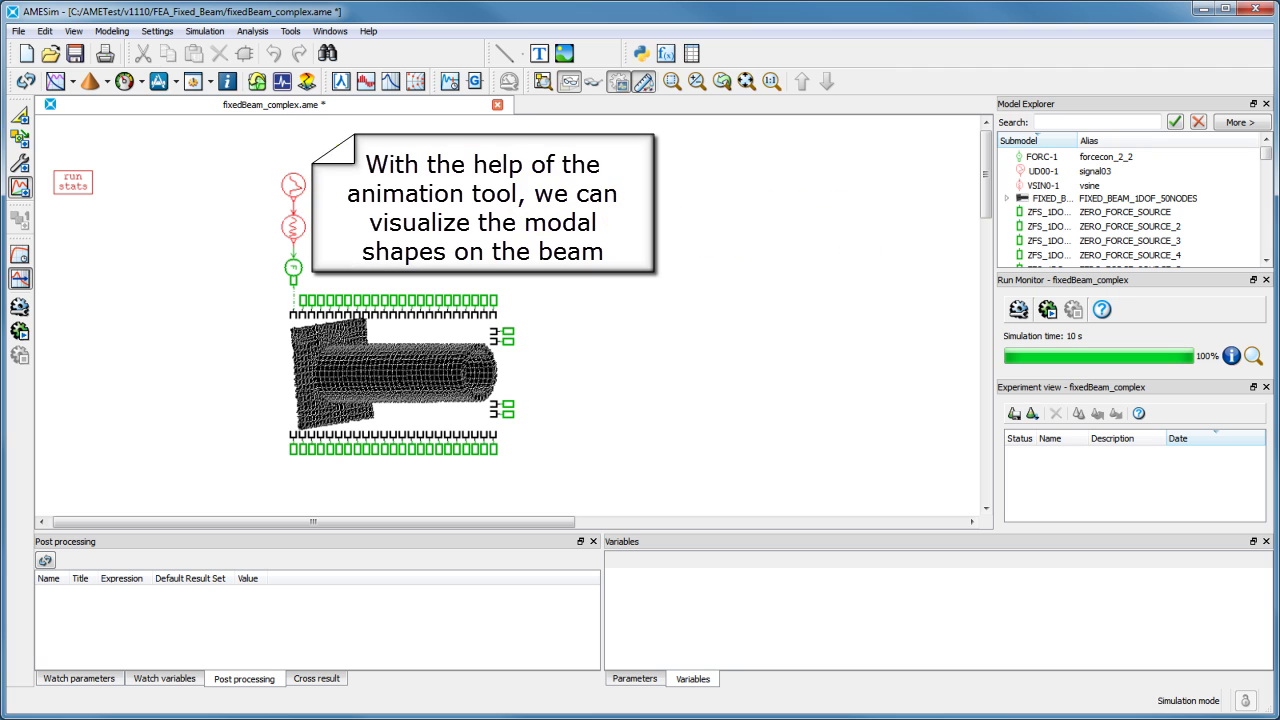
- Open and play the 3-D animation of the 50-node beam
click(89, 81)
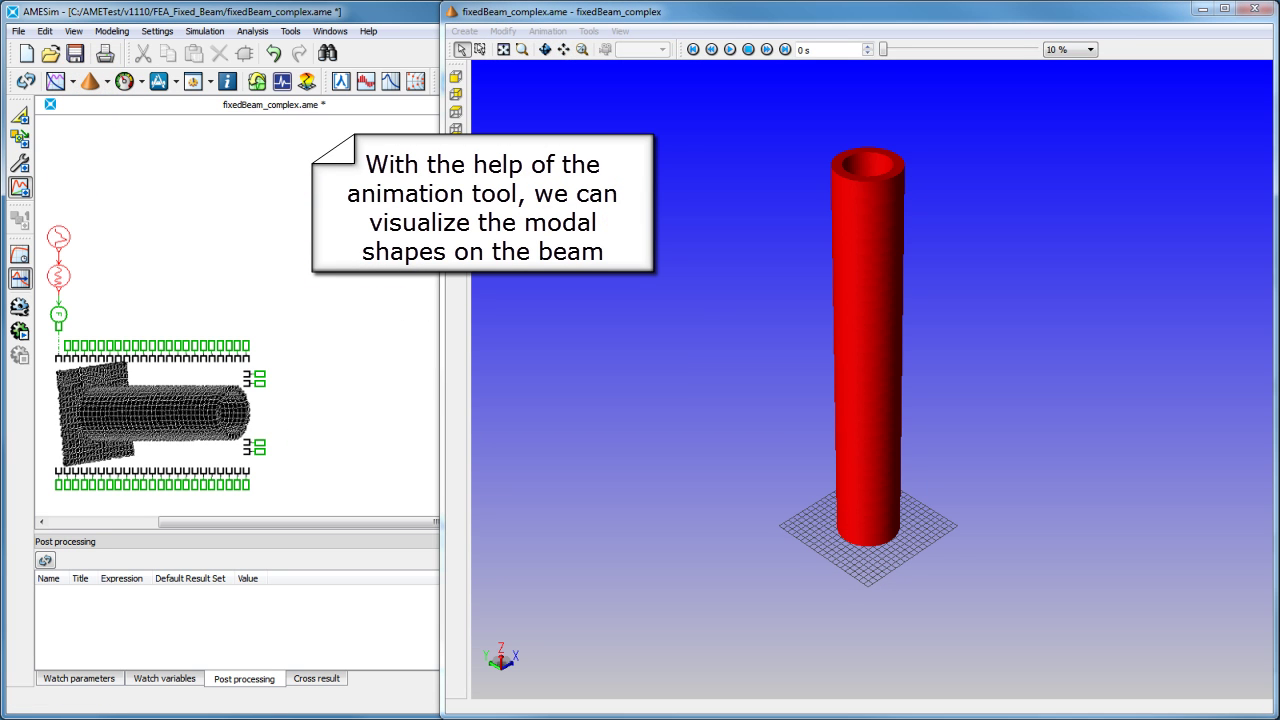
click(731, 50)
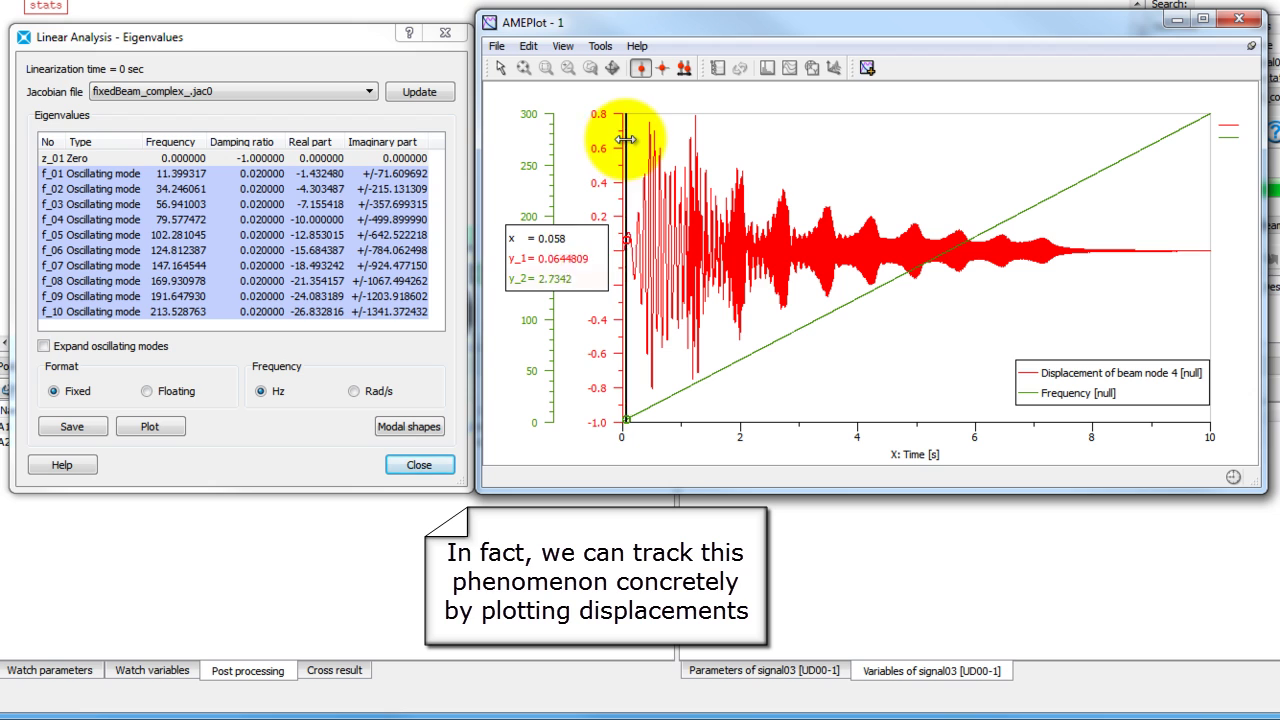
- Slide the plot cursor to read node 4 displacement and frequency near 0.37, 1.9 and 5.7 s
drag(625, 140, 686, 134)
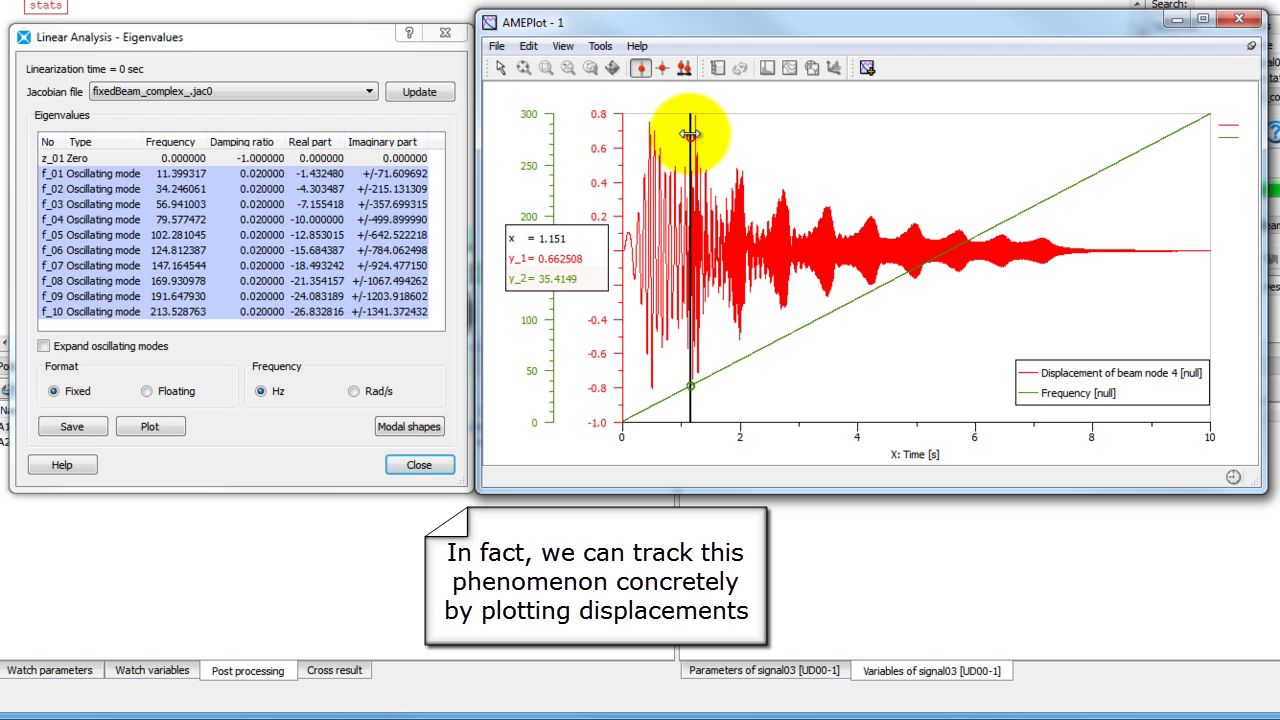
drag(694, 133, 914, 145)
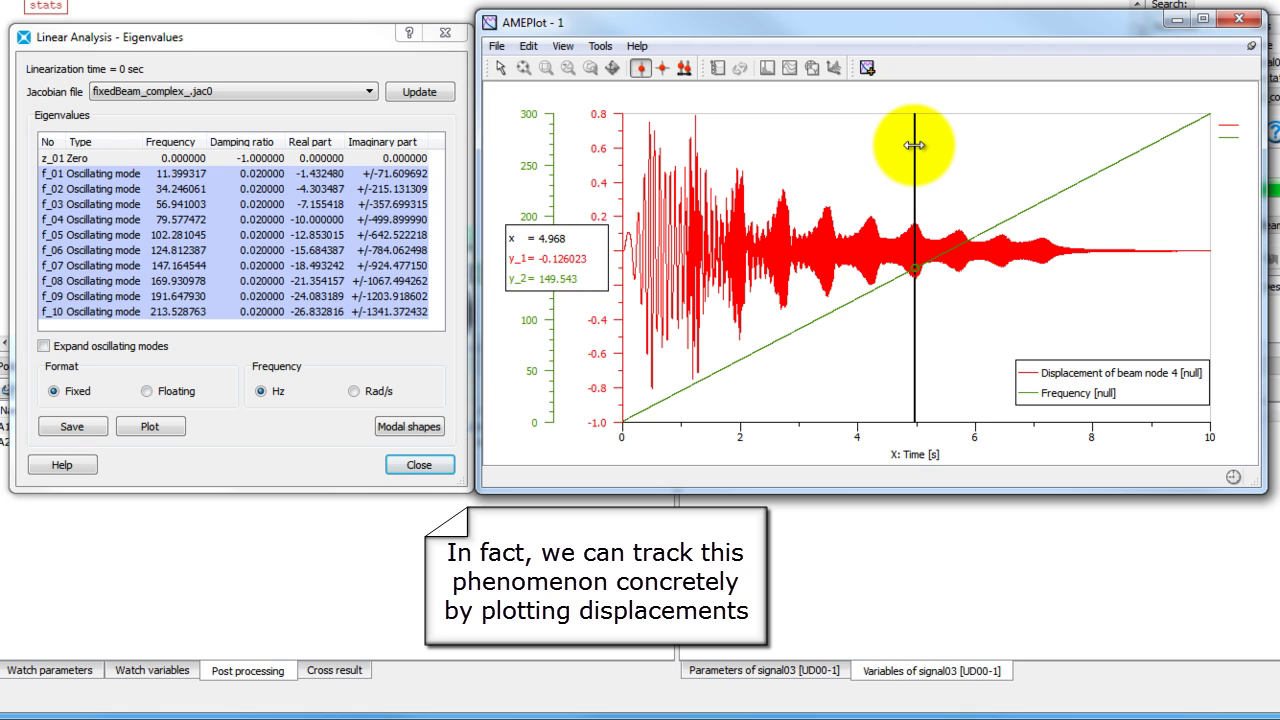
drag(914, 145, 957, 149)
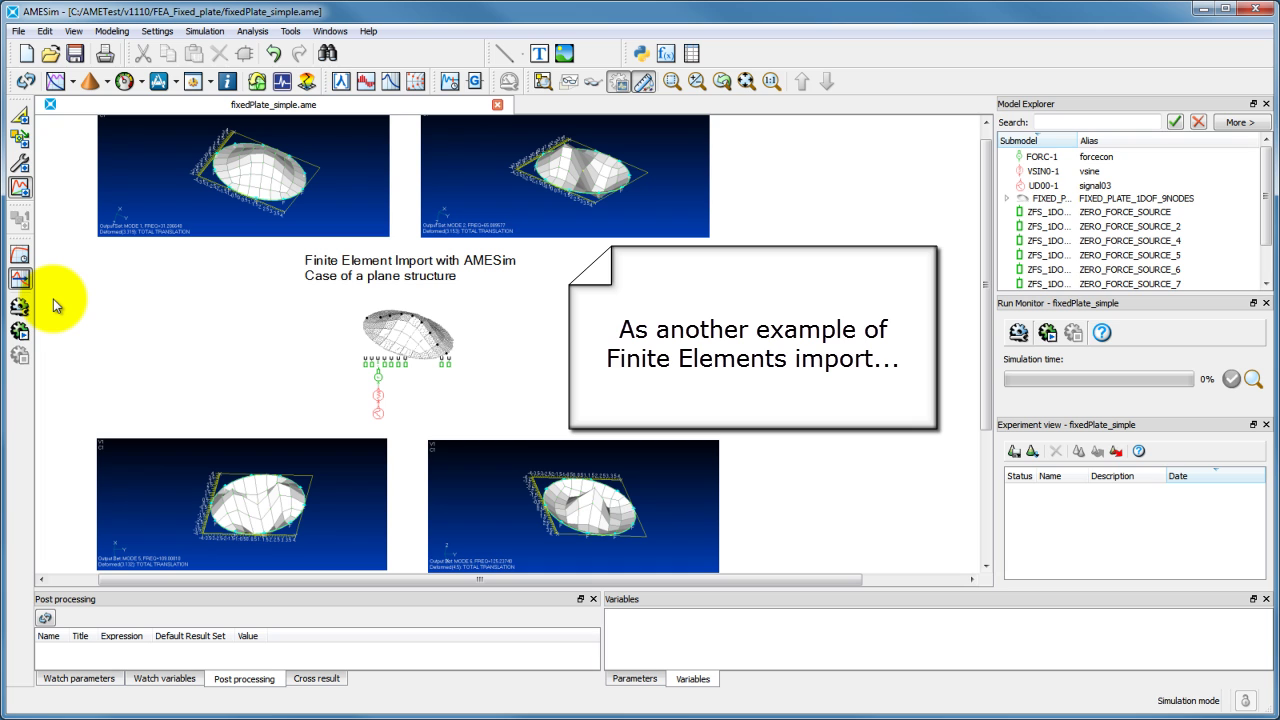
- Simulate the plate, then animate and pause its 31.19 Hz modal shapes
click(20, 330)
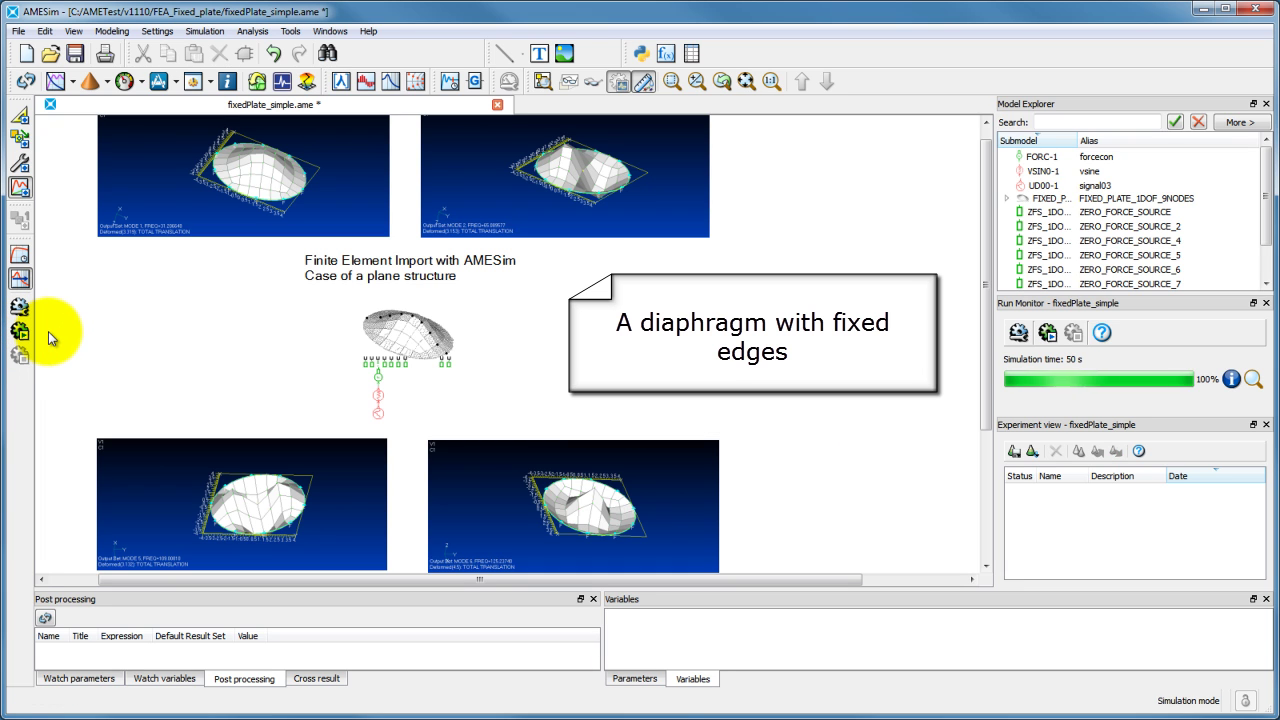
click(340, 81)
click(1199, 636)
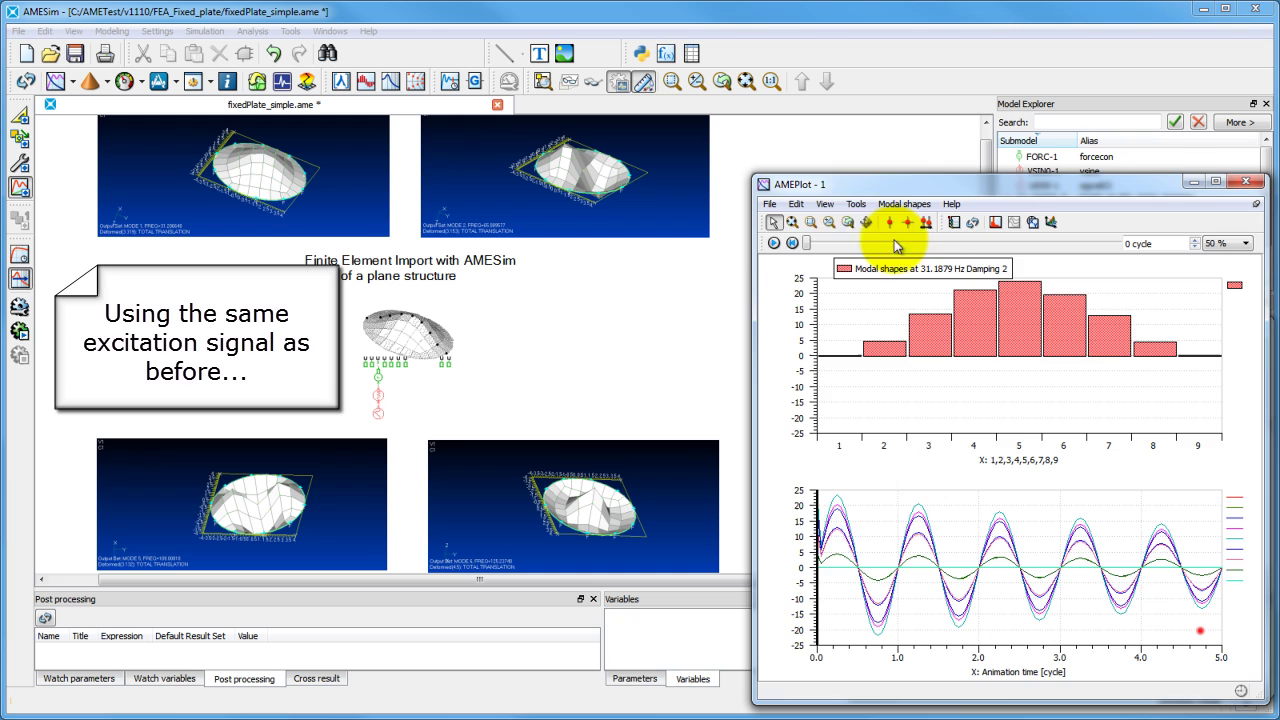
click(775, 245)
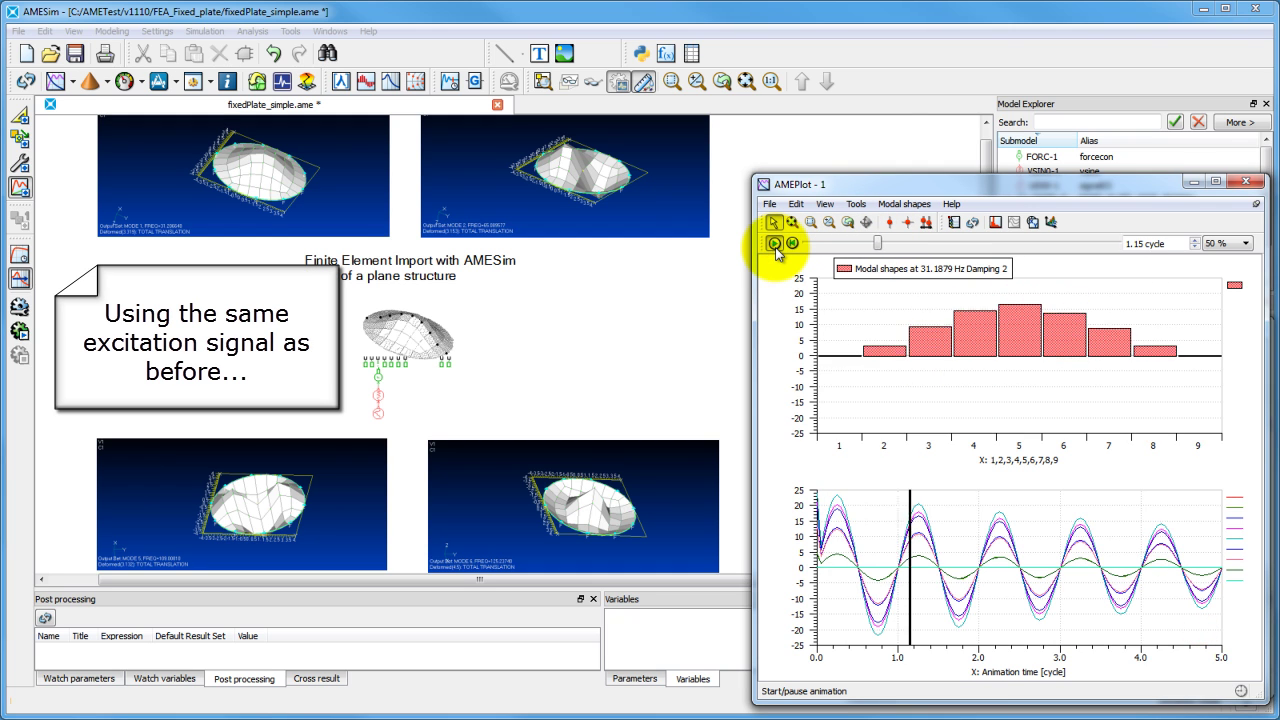
click(775, 244)
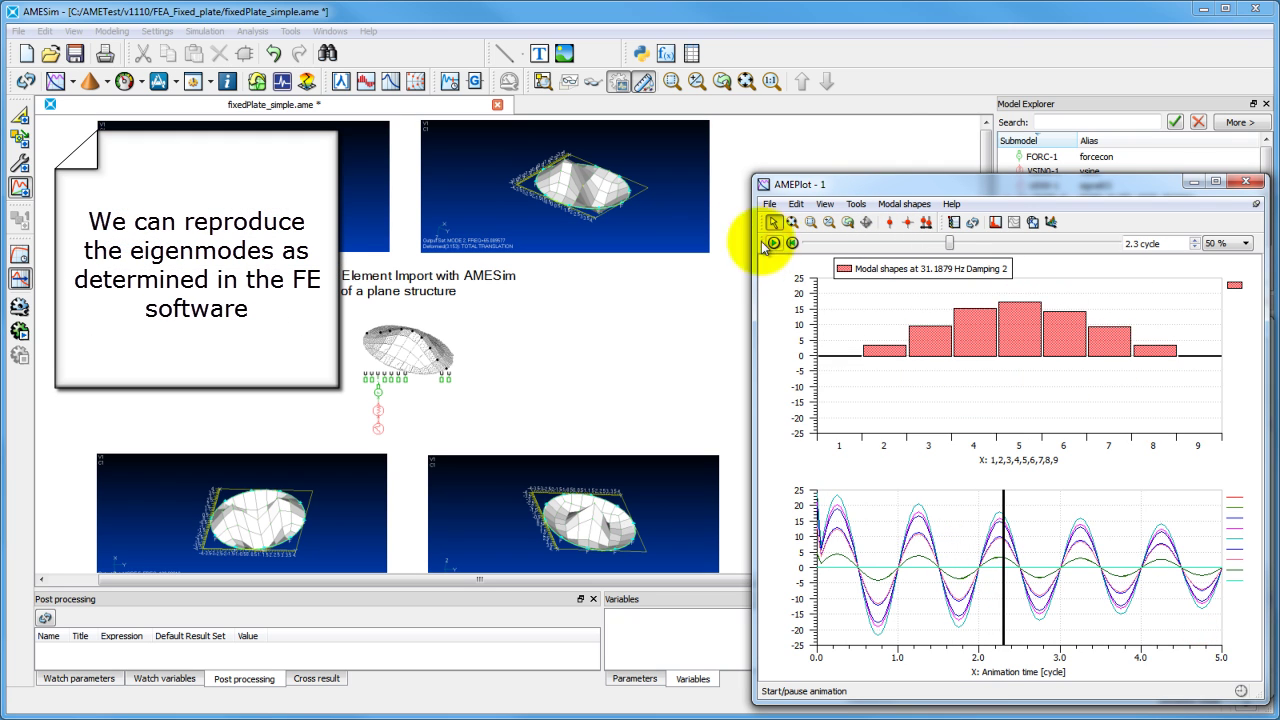
- Enlarge the Mode 1 FE picture, play the 65.04 Hz animation, and run fixedPlate_complex
click(486, 240)
mouse_move(97, 255)
mouse_down()
mouse_move(386, 114)
mouse_move(403, 122)
mouse_up()
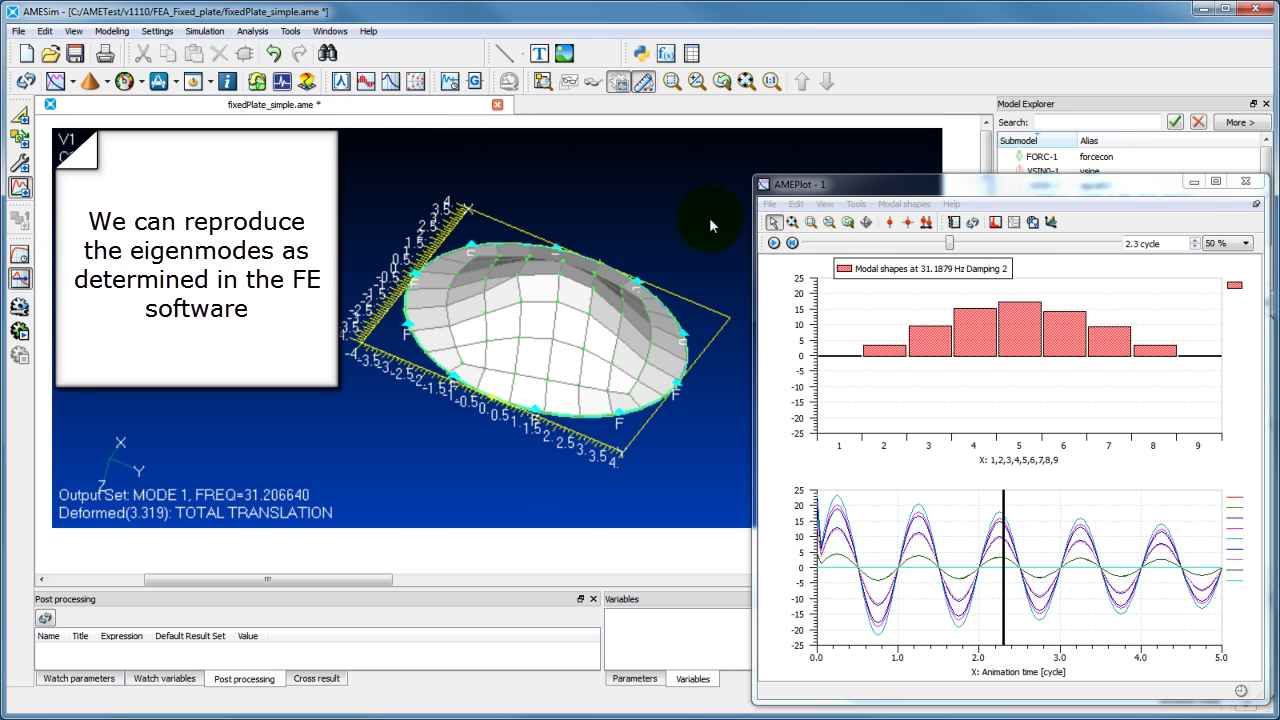
click(746, 195)
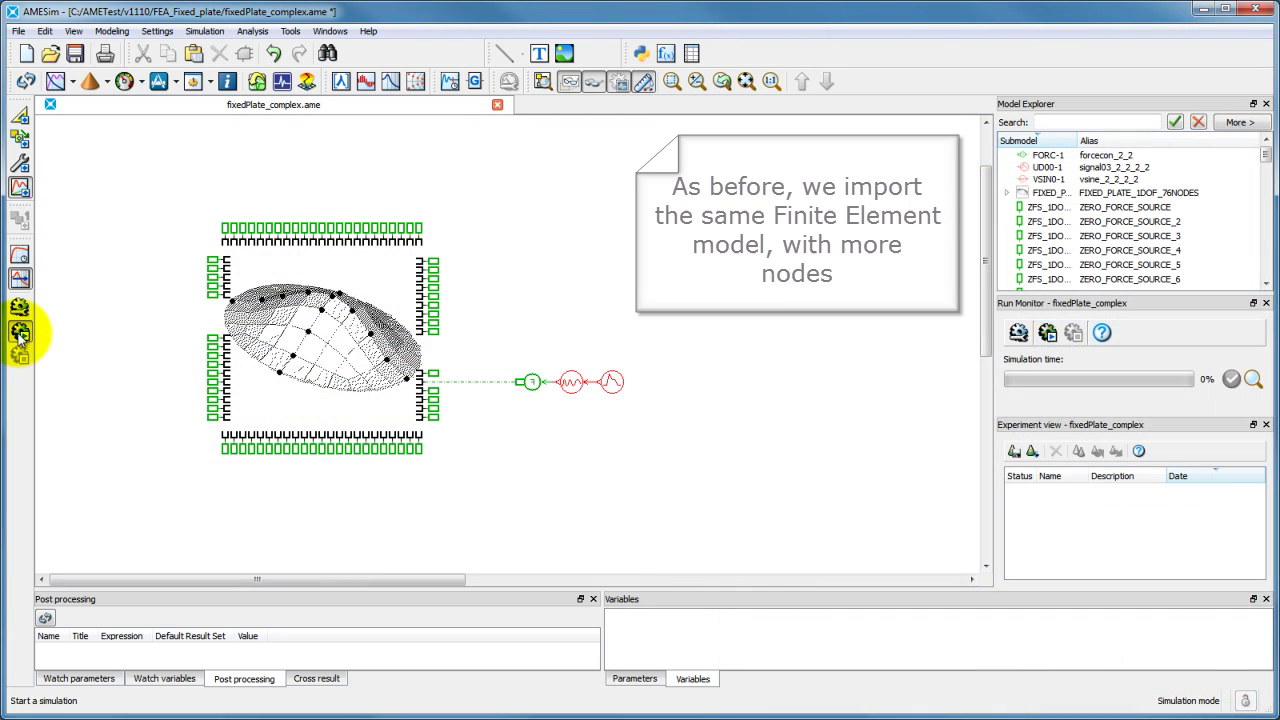
click(20, 333)
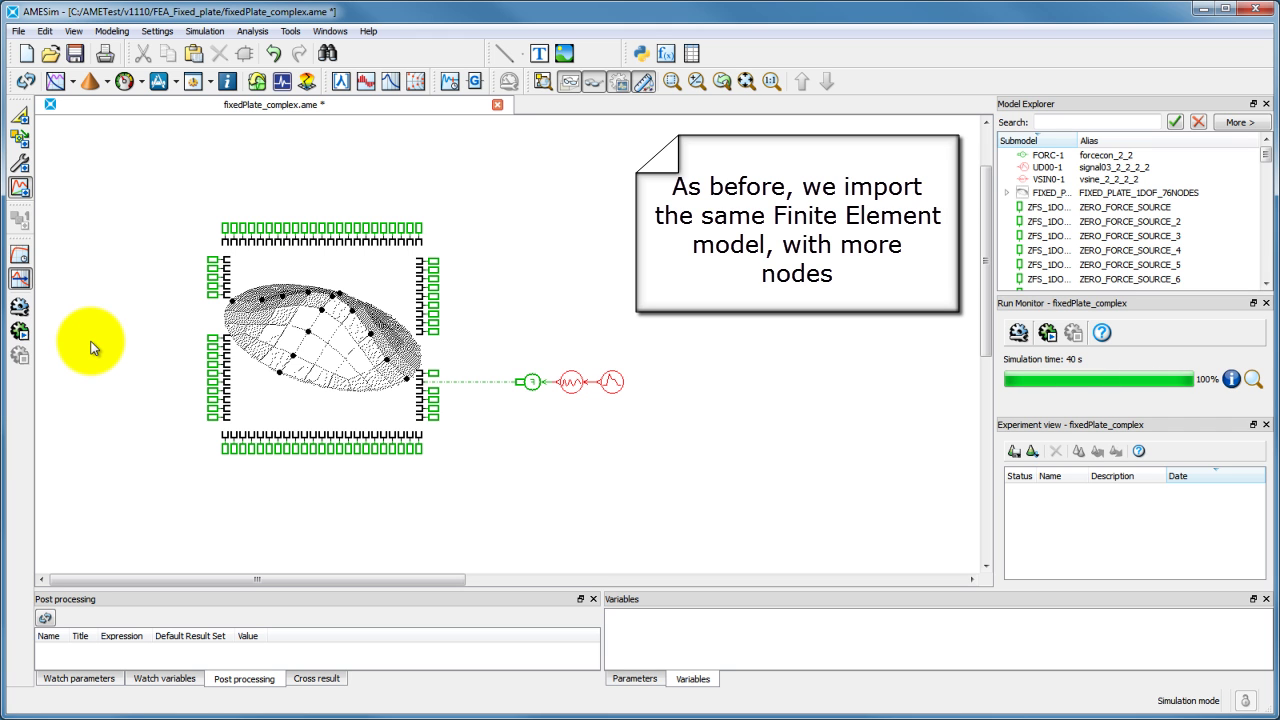
- Open the fixedPlate_complex 3-D animation and play its node discs from the start
click(90, 81)
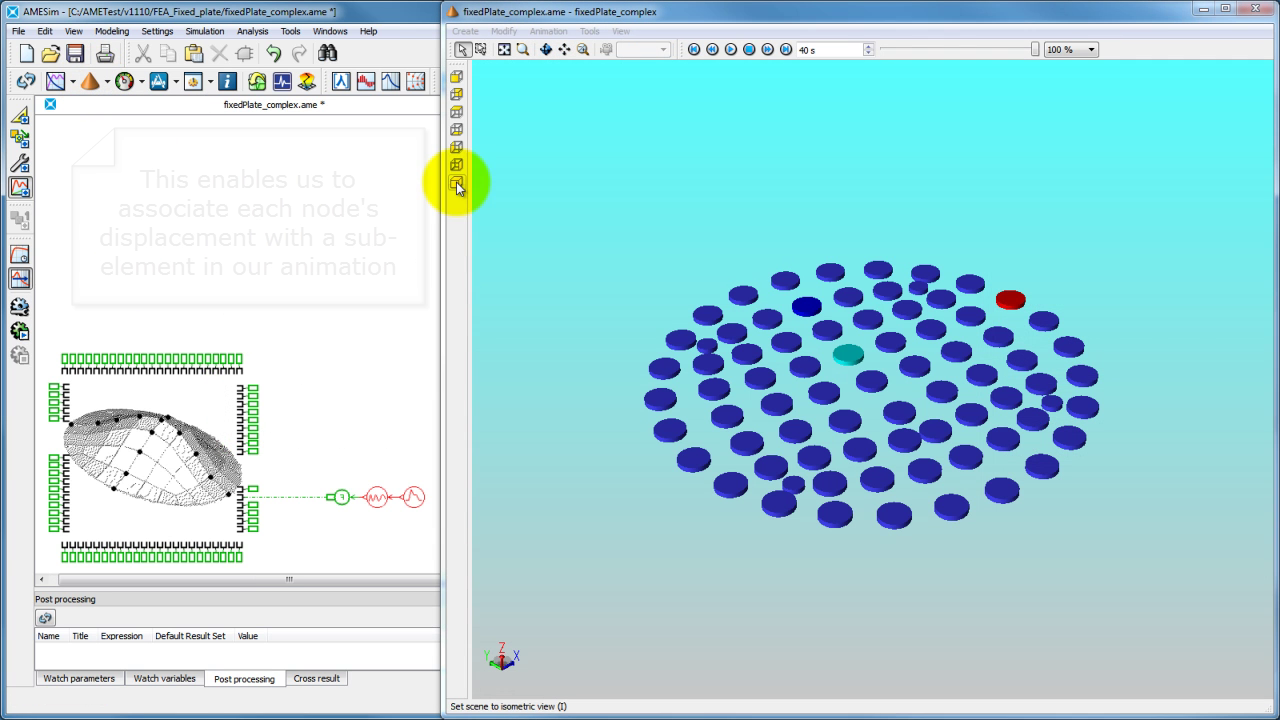
click(773, 4)
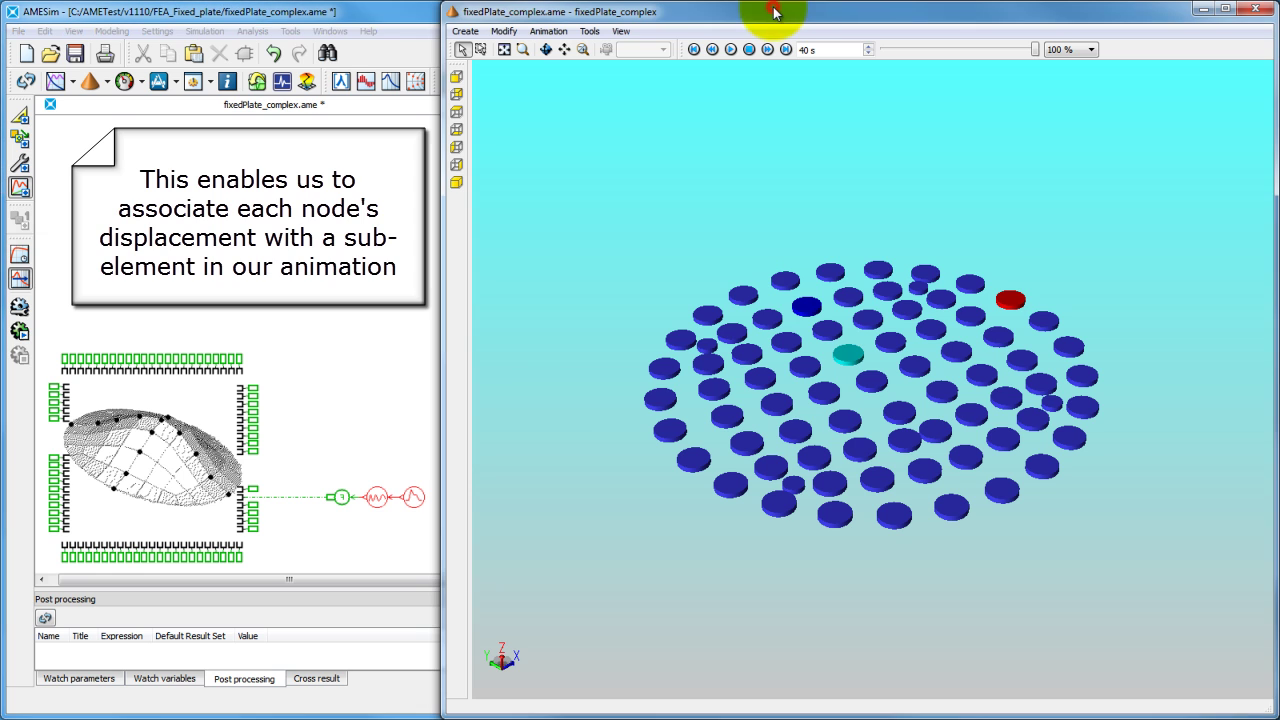
click(732, 50)
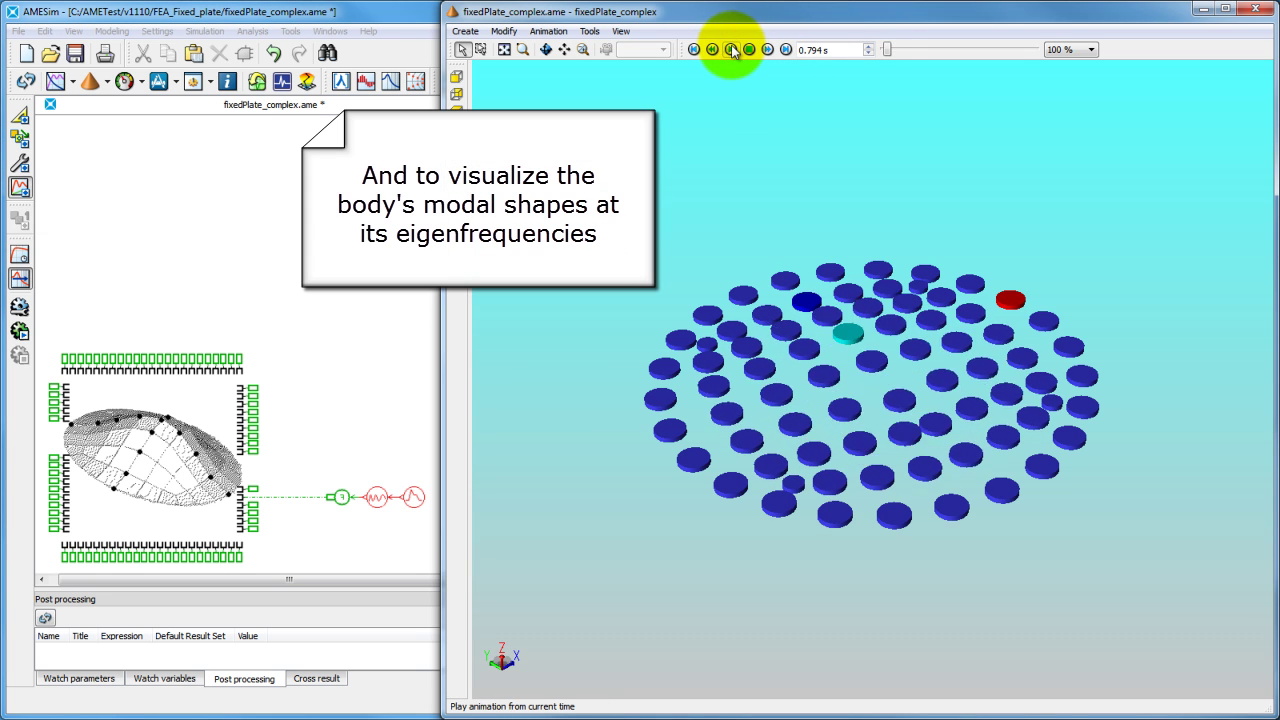